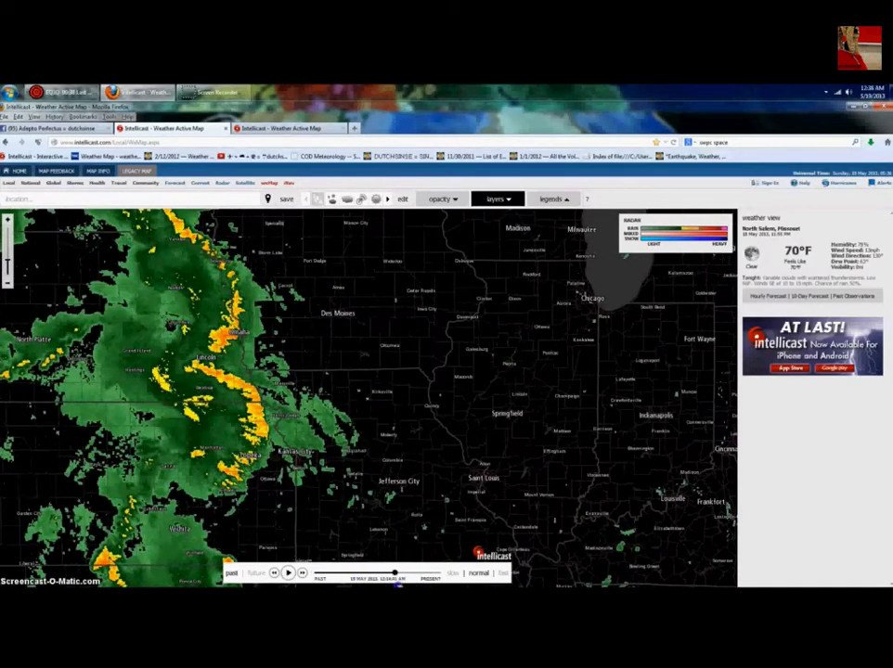
Leave the full-screen video and minimize the YouTube, RealDownloader, search results and RealPlayer Downloads windows.
{"action": "left_click_drag", "start_coordinate": [449, 532], "coordinate": [224, 365]}
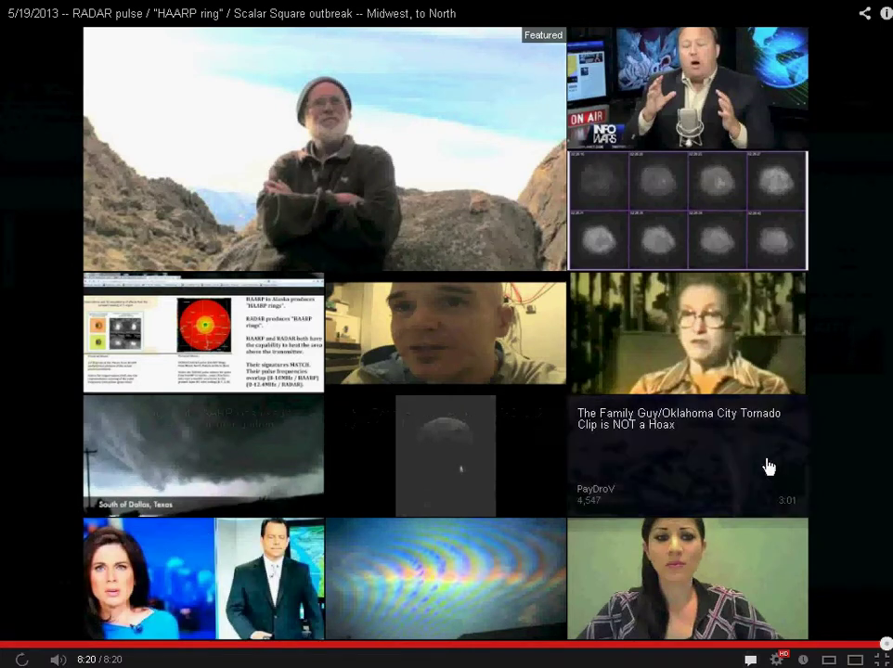
{"action": "left_click", "coordinate": [881, 659]}
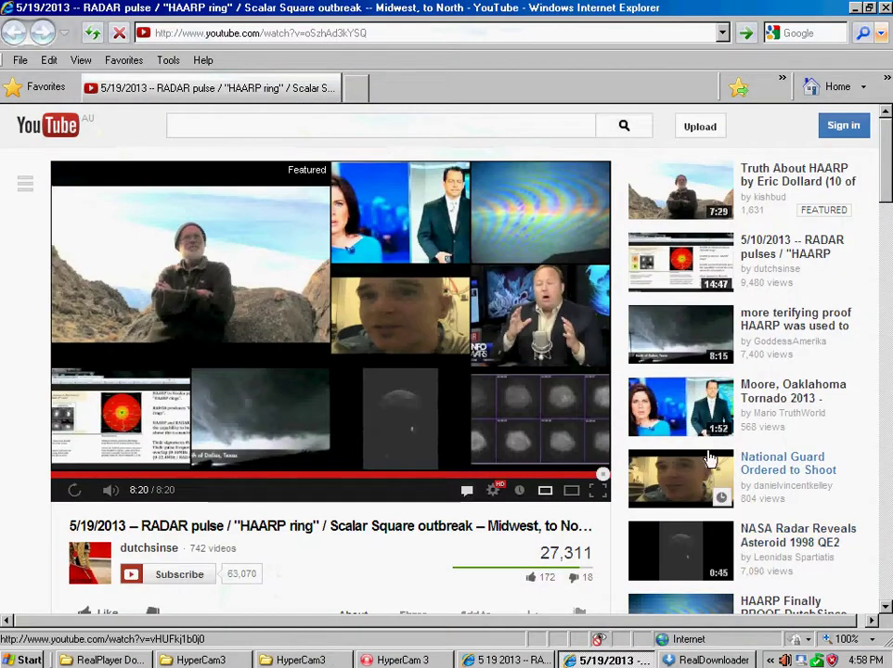
{"action": "left_click", "coordinate": [859, 7]}
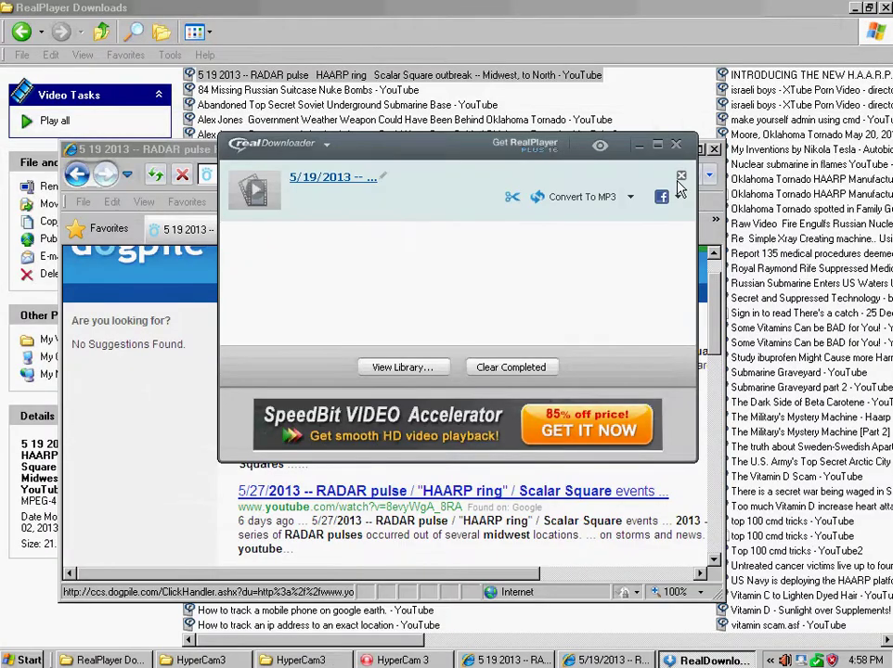
{"action": "left_click", "coordinate": [638, 145]}
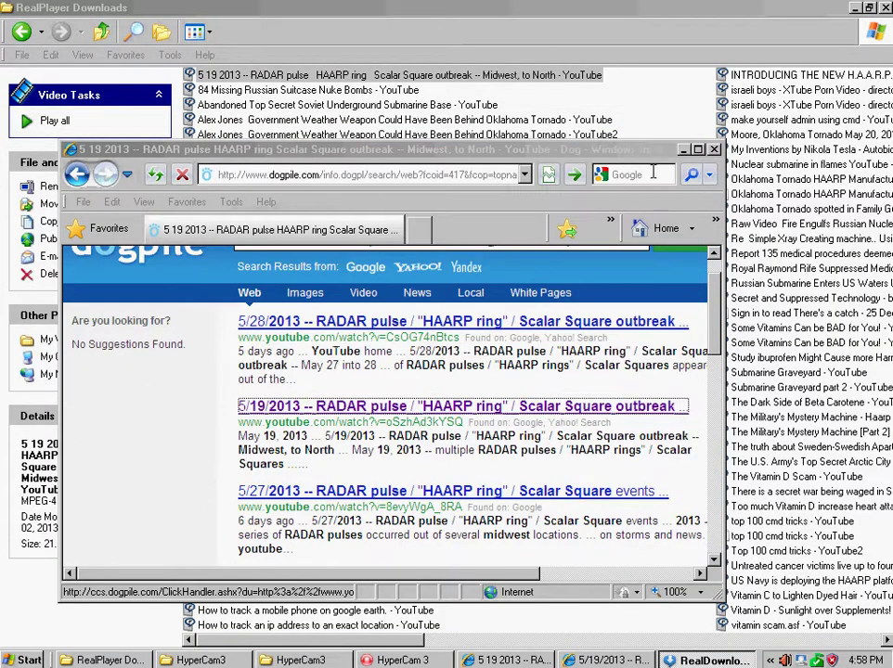
{"action": "left_click", "coordinate": [631, 11]}
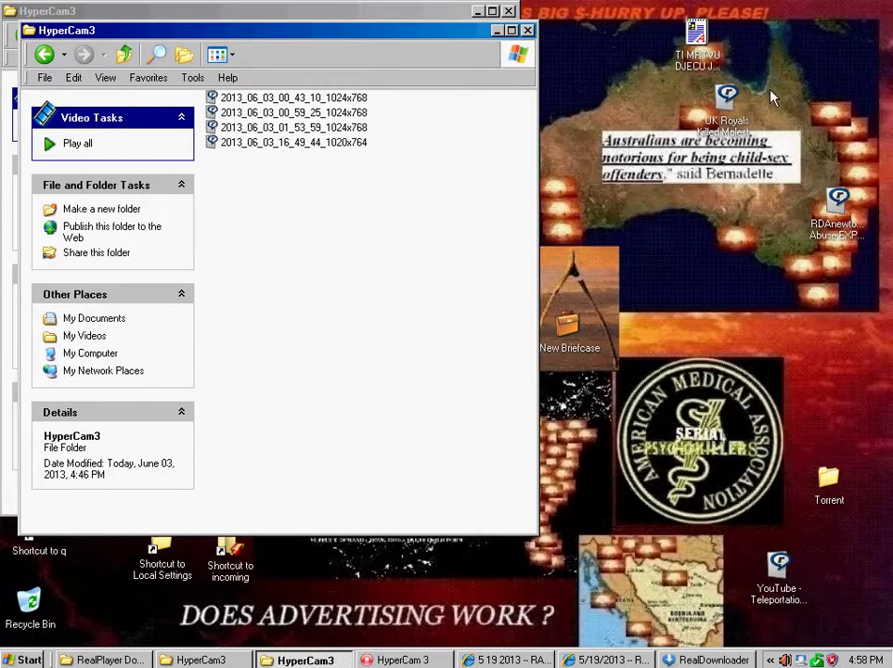
{"action": "left_click", "coordinate": [854, 7]}
Move the front HyperCam3 folder window aside and close the duplicate HyperCam3 window behind it.
{"action": "left_click_drag", "start_coordinate": [488, 36], "coordinate": [886, 253]}
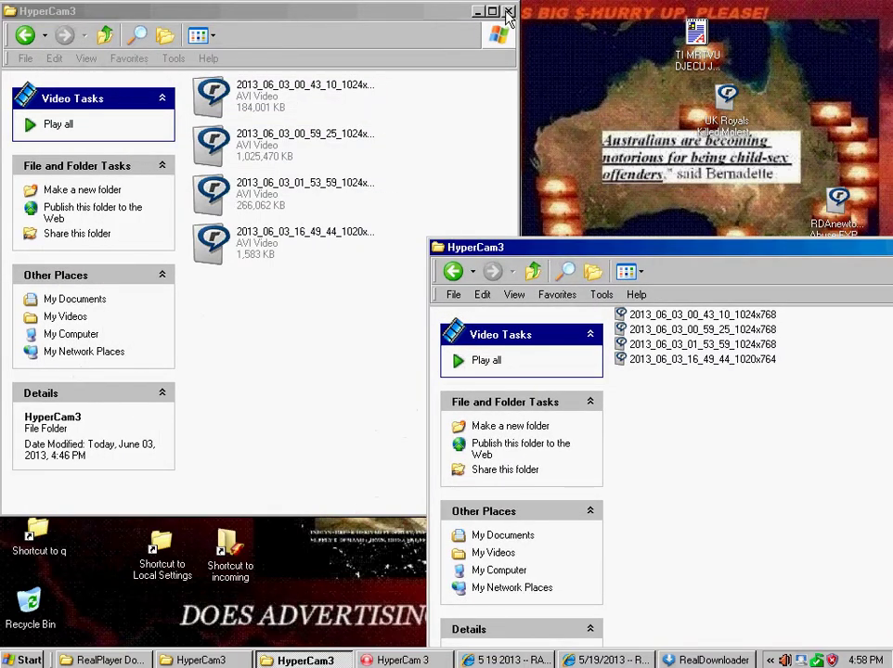
{"action": "left_click", "coordinate": [508, 11]}
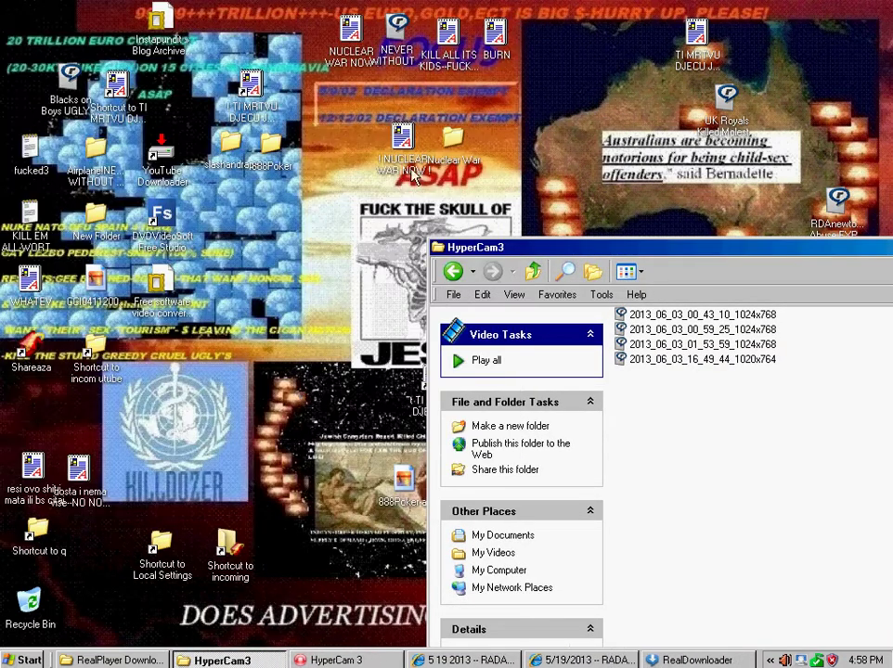
Open the Temporary Internet Files shortcut inside the Local Settings folder and accept the security risk prompt.
{"action": "double_click", "coordinate": [162, 552]}
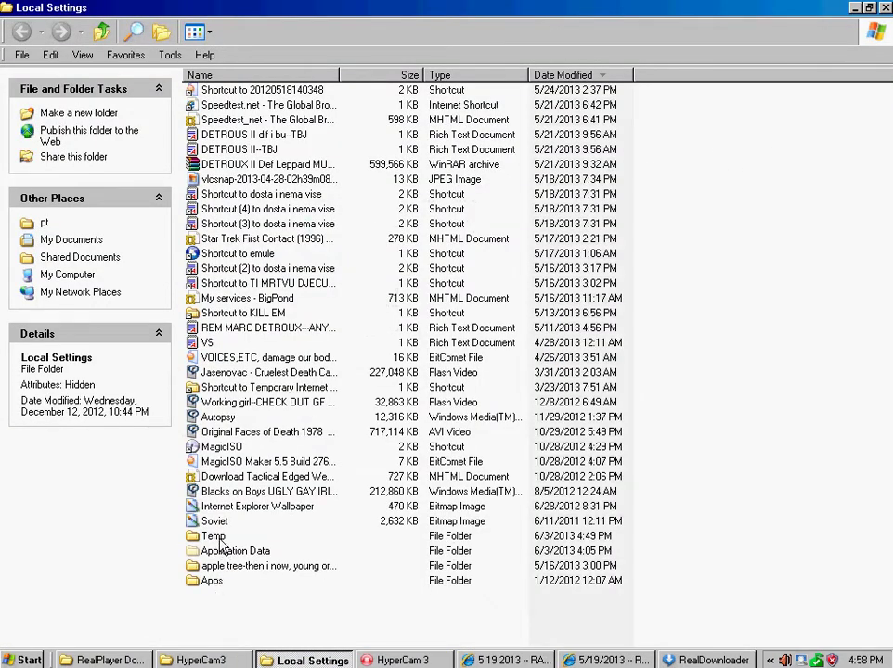
{"action": "double_click", "coordinate": [231, 389]}
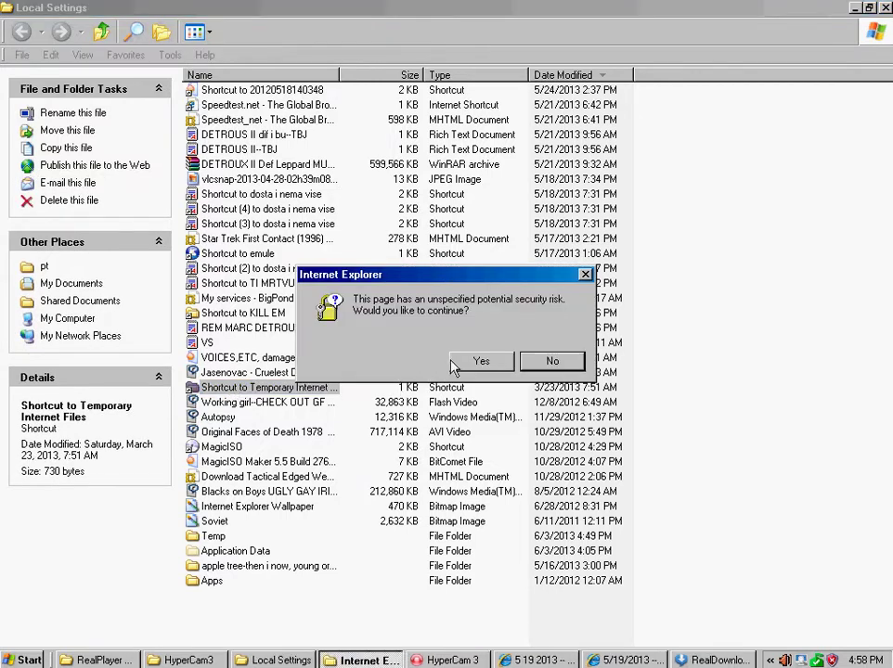
{"action": "left_click", "coordinate": [455, 364]}
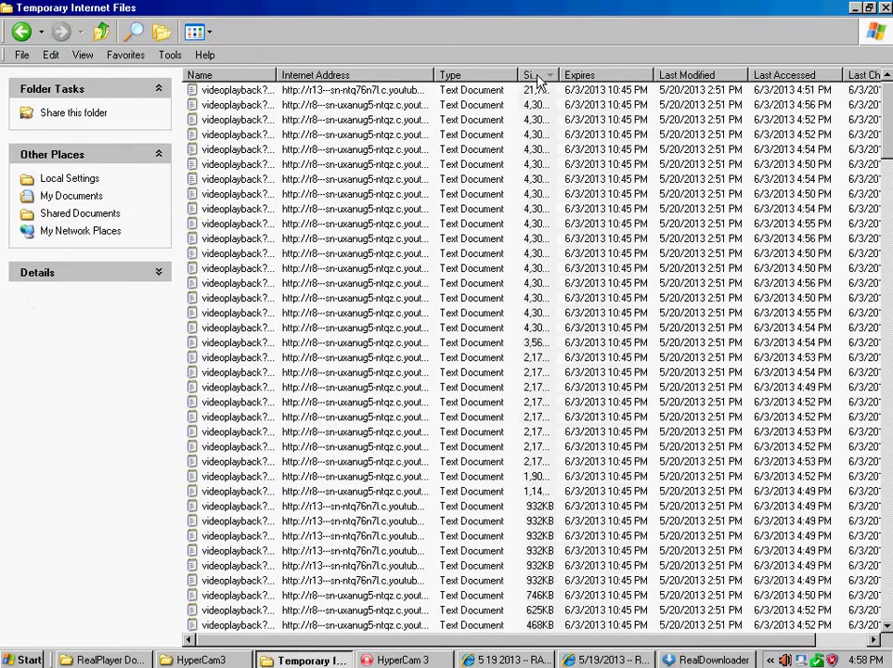
Sort the cached files by size and then by type, and select the largest videoplayback text document.
{"action": "left_click", "coordinate": [537, 78]}
{"action": "left_click", "coordinate": [536, 78]}
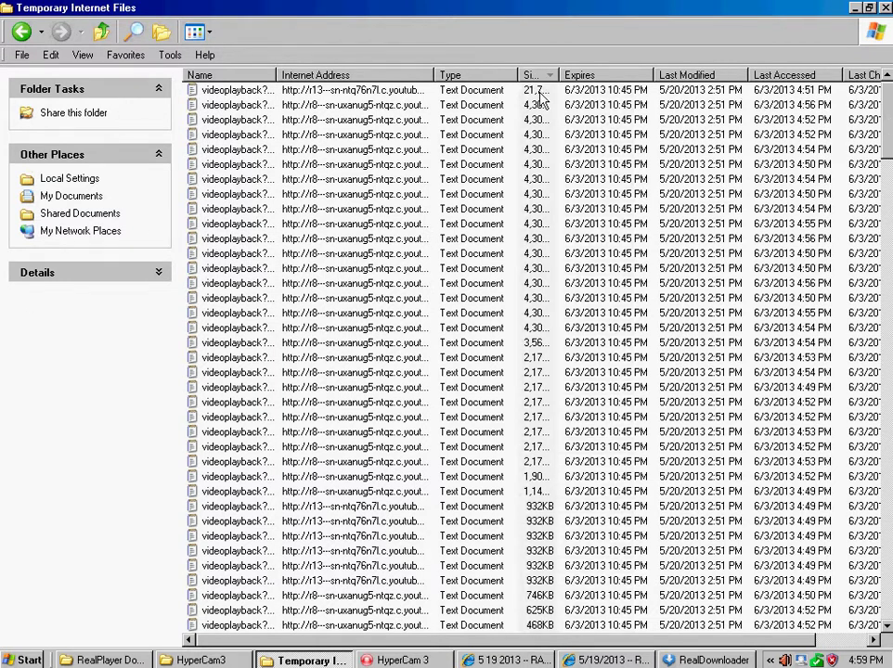
{"action": "left_click", "coordinate": [452, 78]}
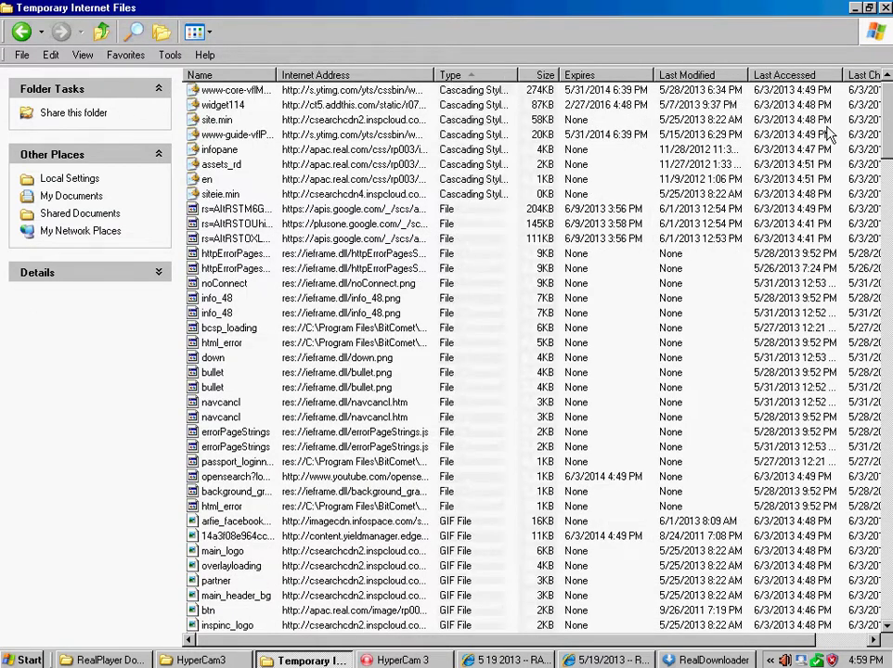
{"action": "left_click_drag", "start_coordinate": [888, 120], "coordinate": [888, 163]}
{"action": "left_click_drag", "start_coordinate": [887, 251], "coordinate": [888, 589]}
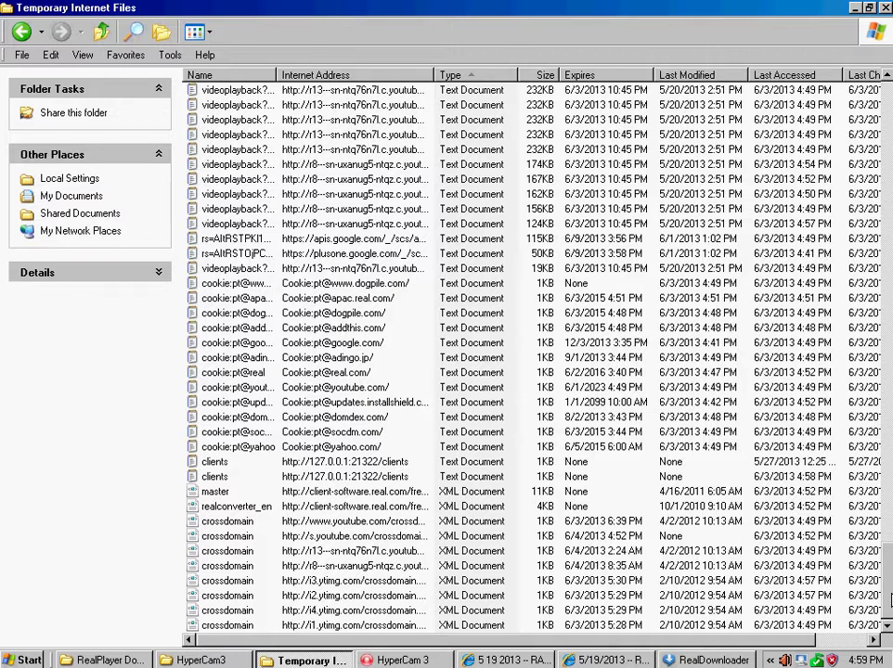
{"action": "left_click_drag", "start_coordinate": [888, 590], "coordinate": [888, 389]}
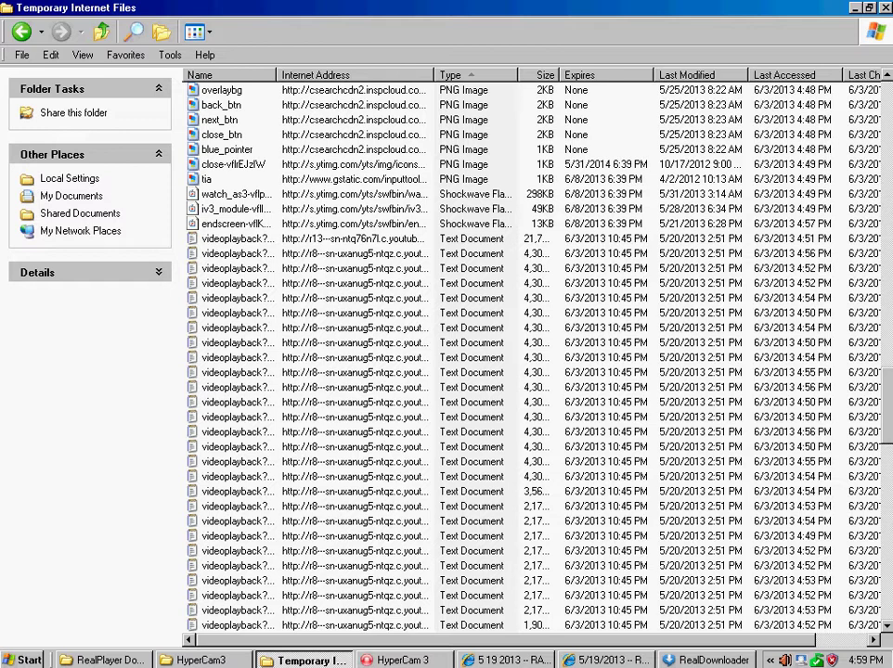
{"action": "scroll", "coordinate": [533, 353], "scroll_direction": "down", "scroll_amount": 1}
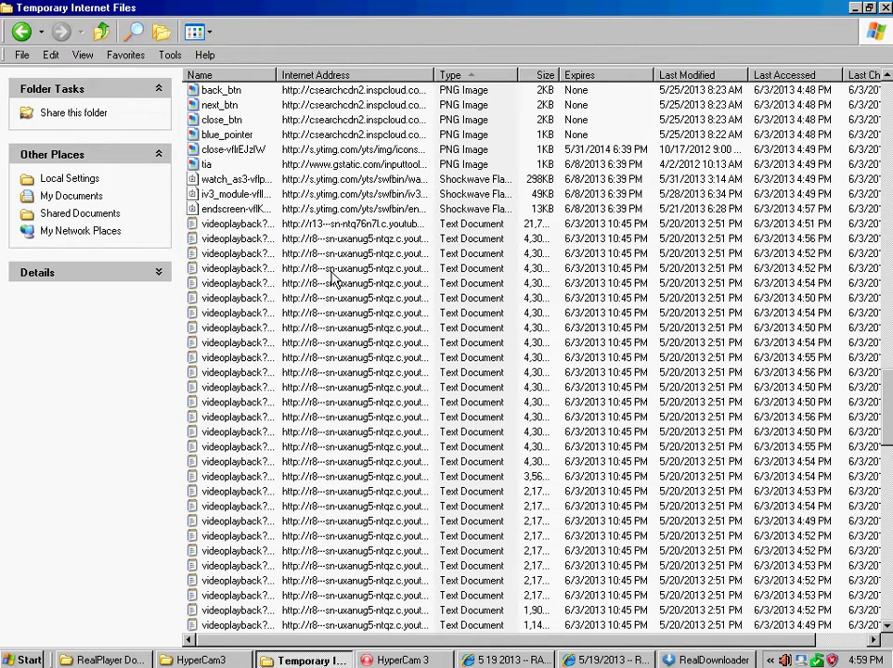
{"action": "left_click", "coordinate": [259, 227]}
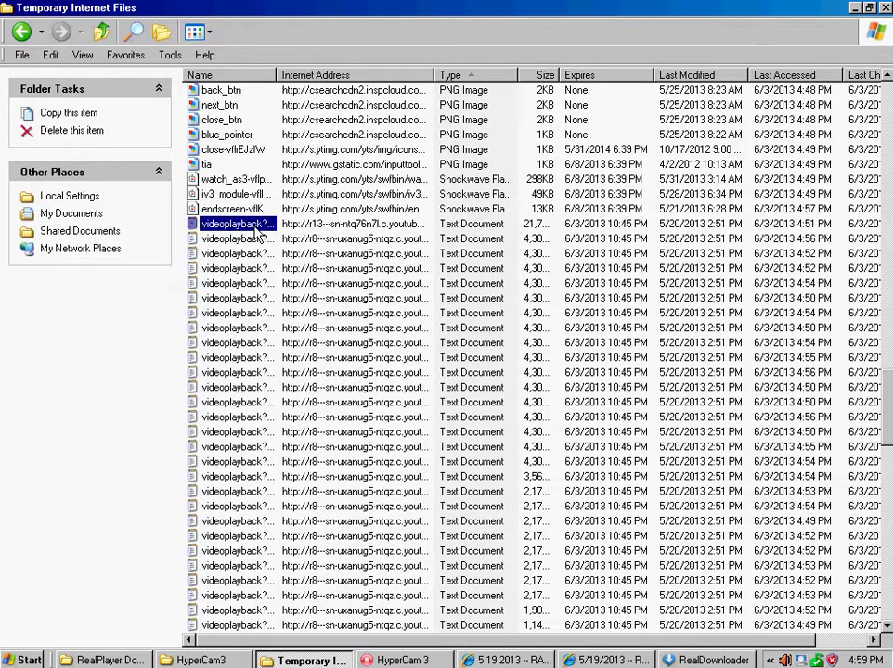
Look through the type-sorted list of cached files from its first entry to its last.
{"action": "scroll", "coordinate": [260, 233], "scroll_direction": "up", "scroll_amount": 20}
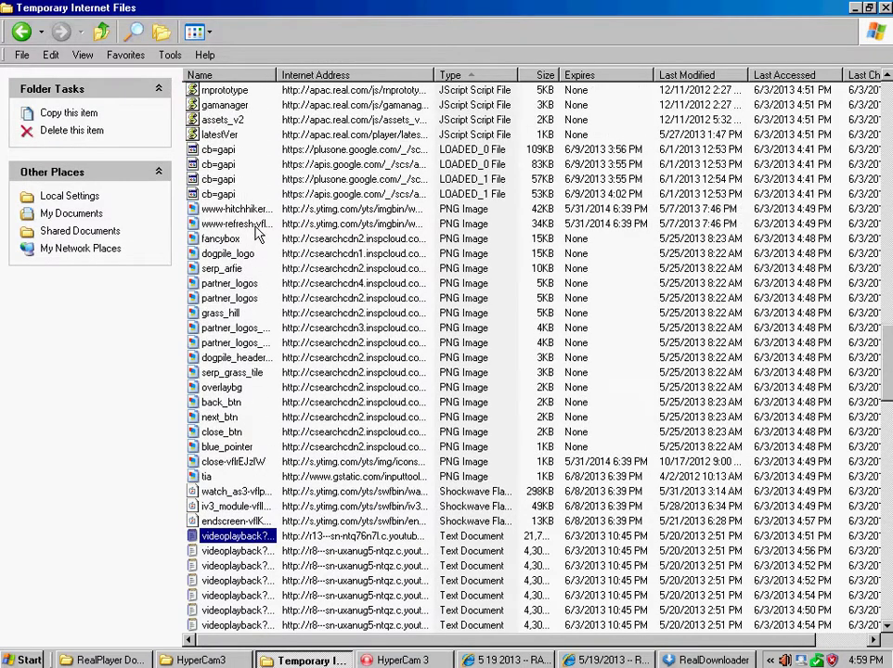
{"action": "scroll", "coordinate": [260, 232], "scroll_direction": "up", "scroll_amount": 20}
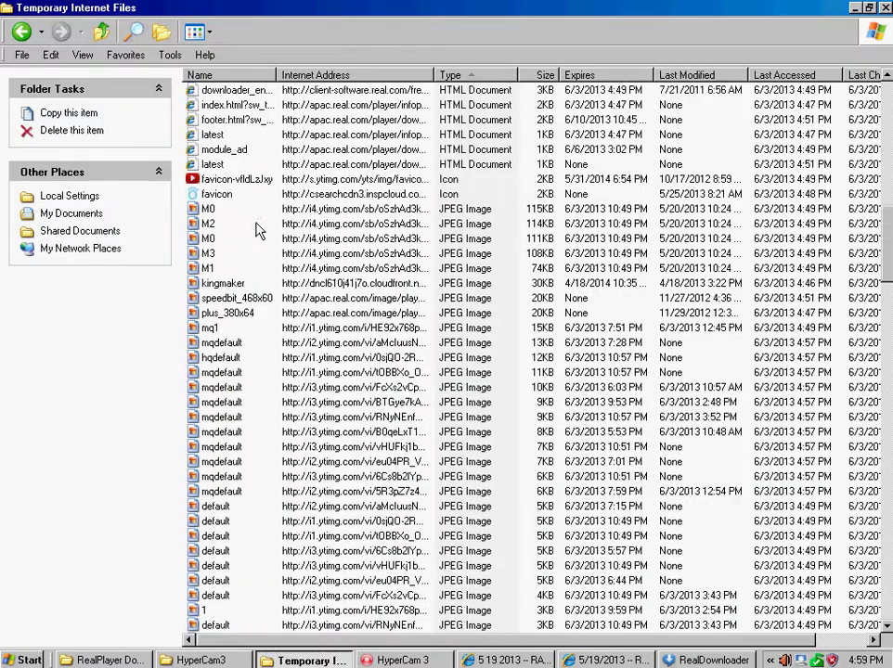
{"action": "scroll", "coordinate": [259, 228], "scroll_direction": "up", "scroll_amount": 7}
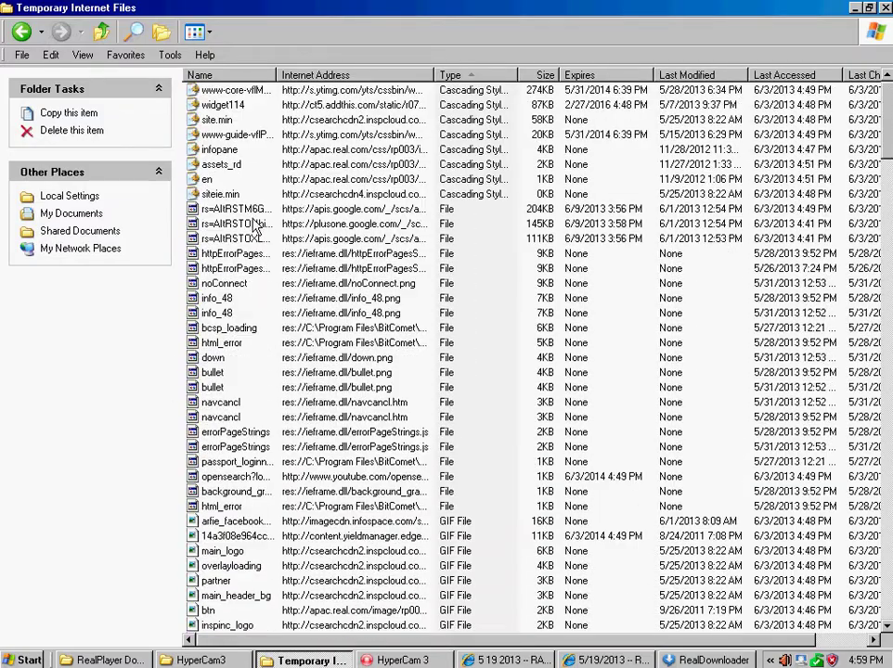
{"action": "scroll", "coordinate": [251, 218], "scroll_direction": "down", "scroll_amount": 6}
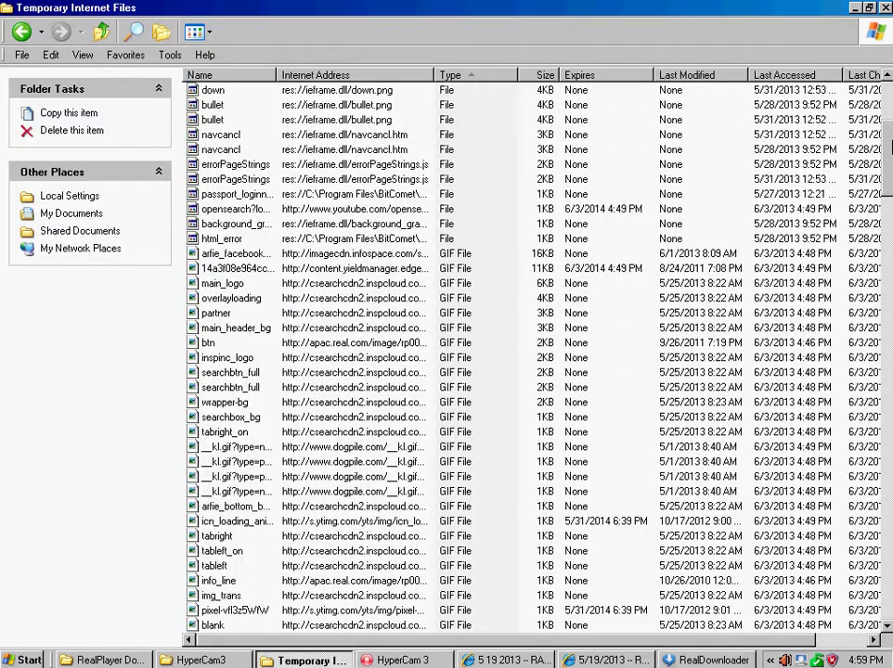
{"action": "left_click_drag", "start_coordinate": [887, 144], "coordinate": [886, 623]}
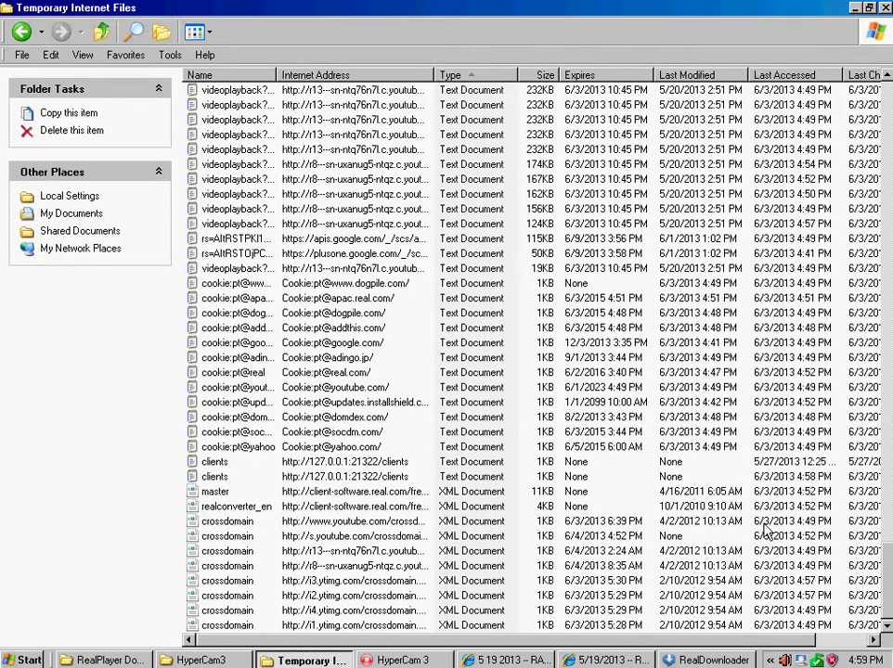
Go back to Local Settings, check the contents of the Temp folder and close its window.
{"action": "left_click", "coordinate": [21, 32]}
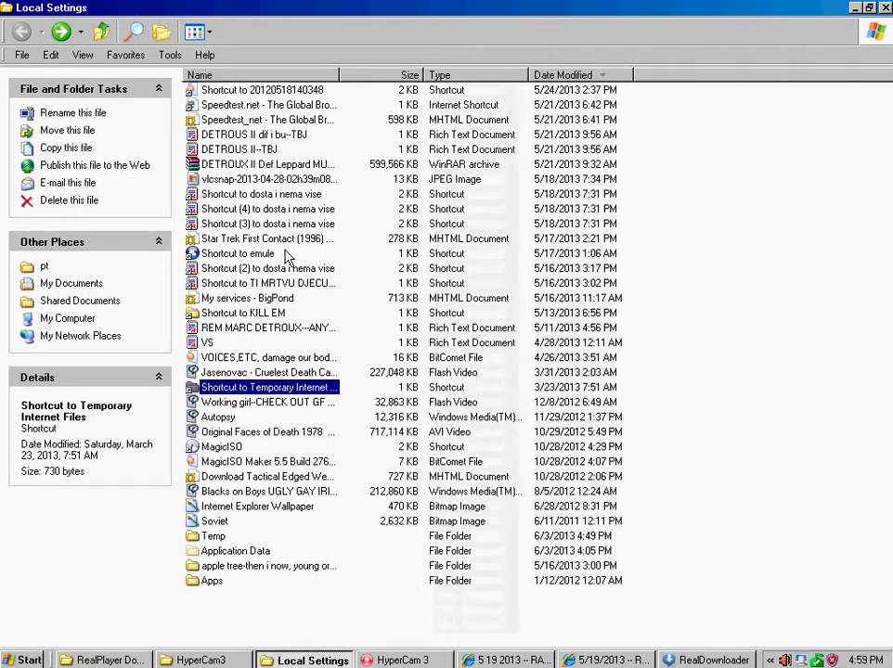
{"action": "double_click", "coordinate": [213, 538]}
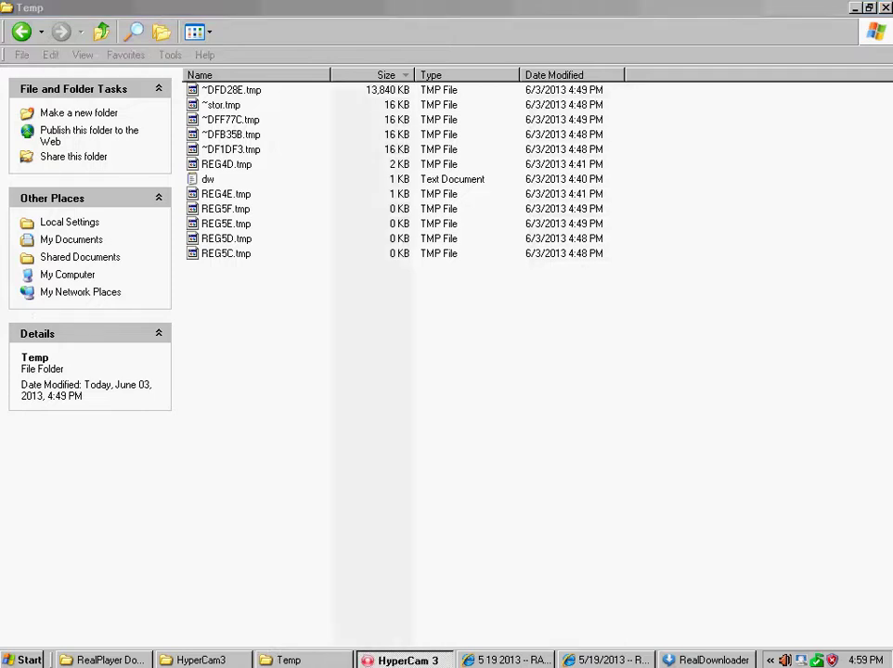
{"action": "key", "text": "alt+F4"}
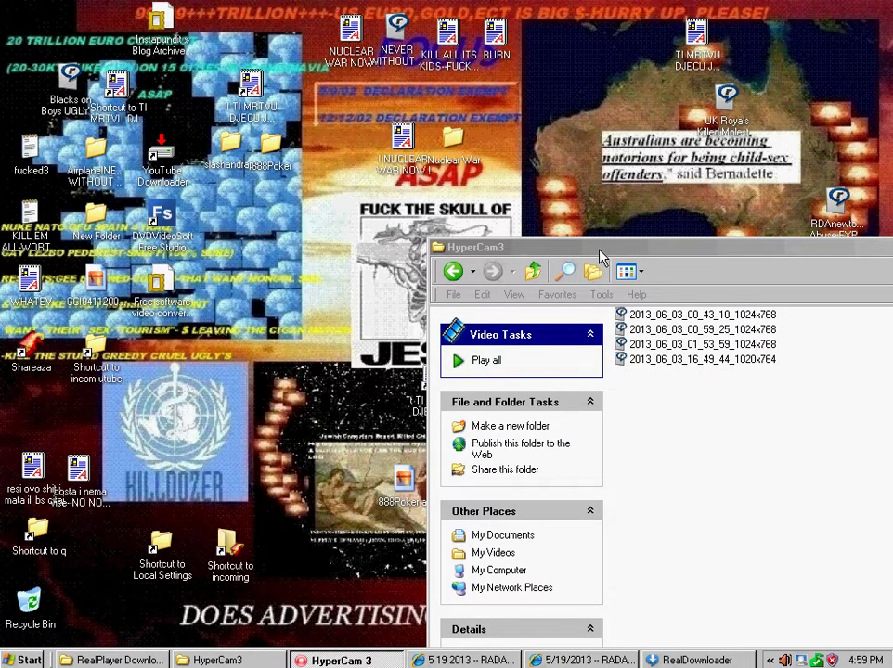
{"action": "left_click_drag", "start_coordinate": [598, 249], "coordinate": [600, 237]}
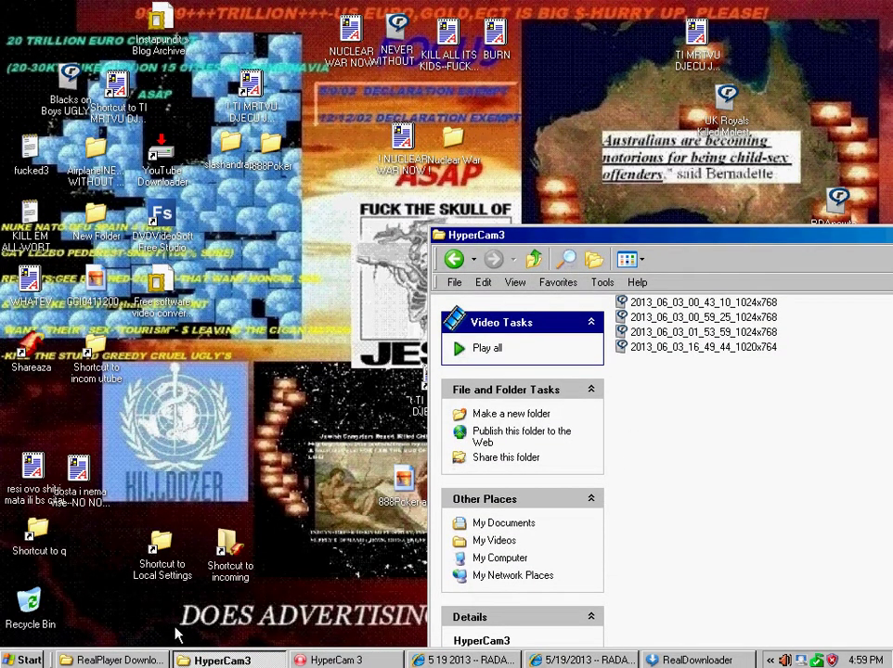
Play the "5 19 2013 -- RADAR pulse HAARP ring" YouTube2 video from the RealPlayer Downloads folder, and close the player.
{"action": "left_click", "coordinate": [120, 659]}
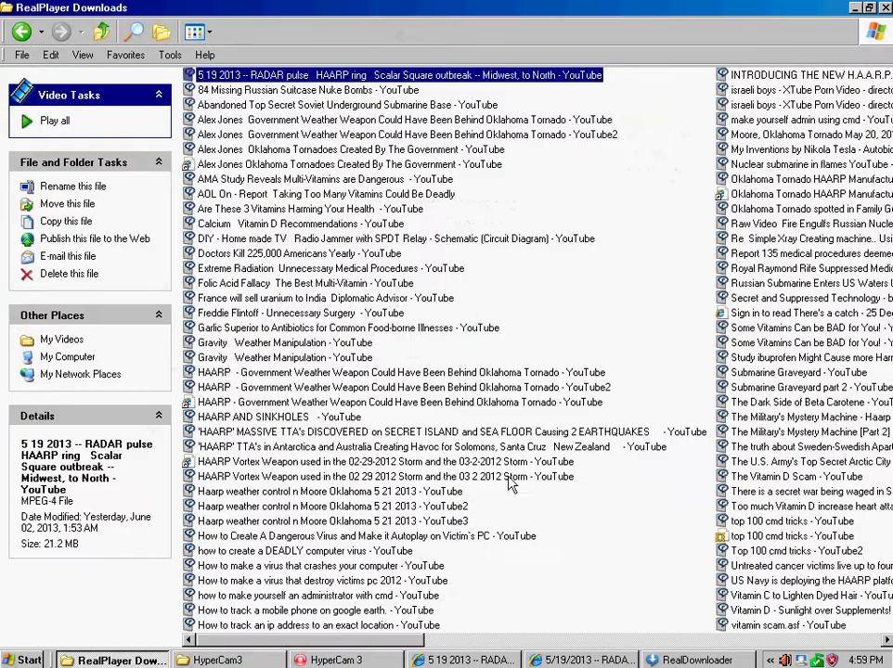
{"action": "scroll", "coordinate": [557, 417], "scroll_direction": "down", "scroll_amount": 10}
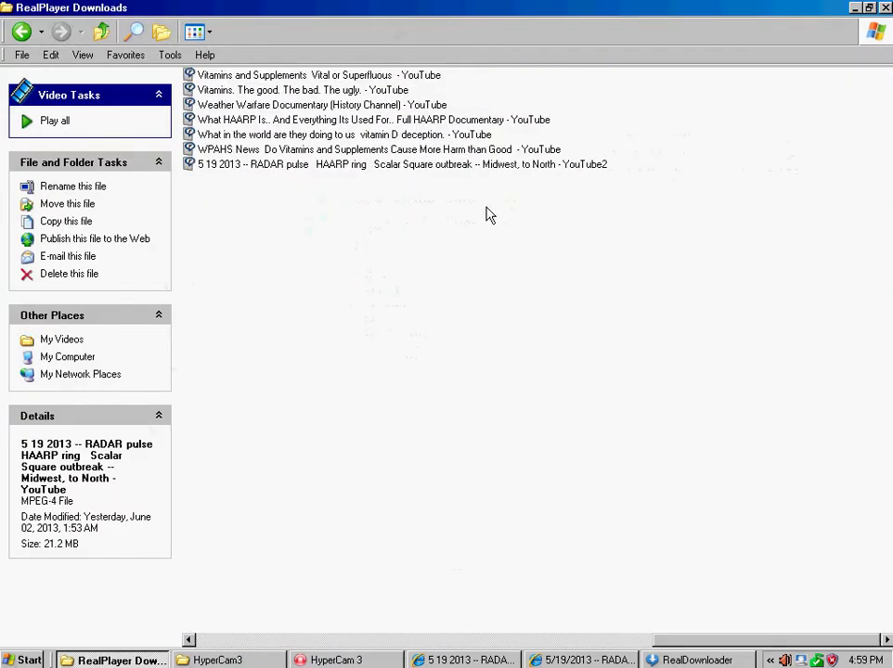
{"action": "left_click", "coordinate": [455, 167]}
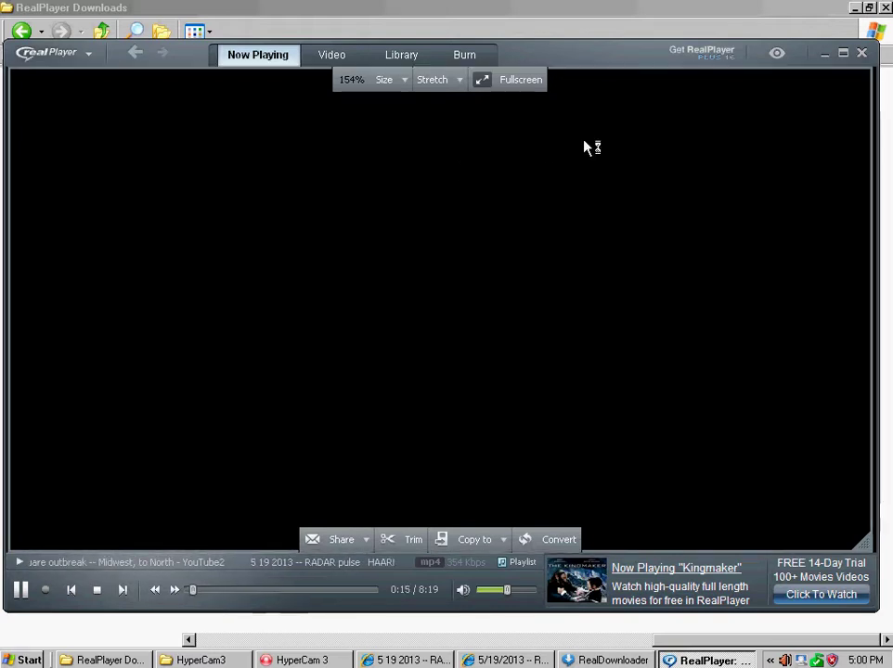
{"action": "left_click", "coordinate": [861, 52]}
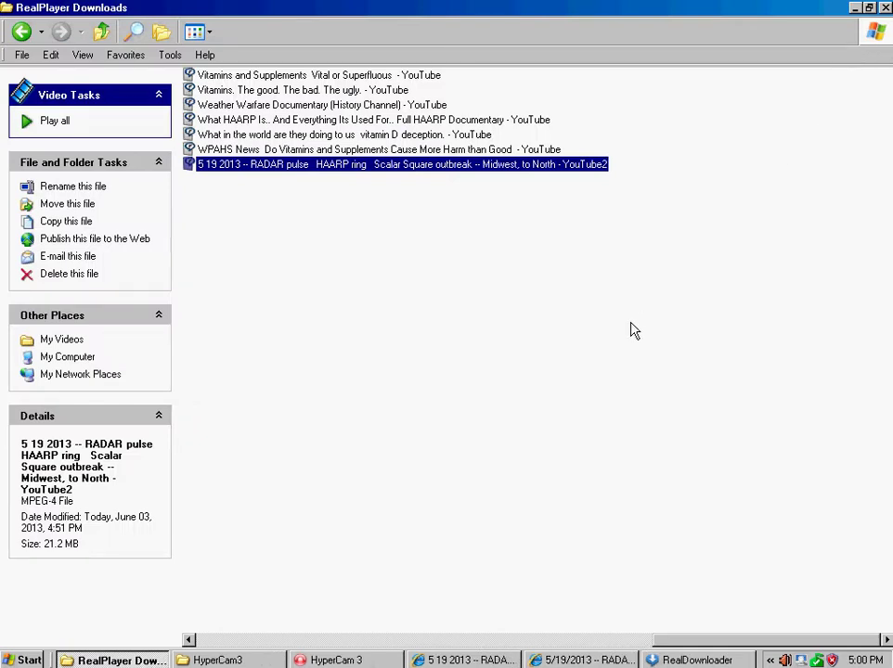
Refresh the RealPlayer Downloads folder and switch its file list to the Details view.
{"action": "left_click", "coordinate": [592, 288]}
{"action": "right_click", "coordinate": [591, 282]}
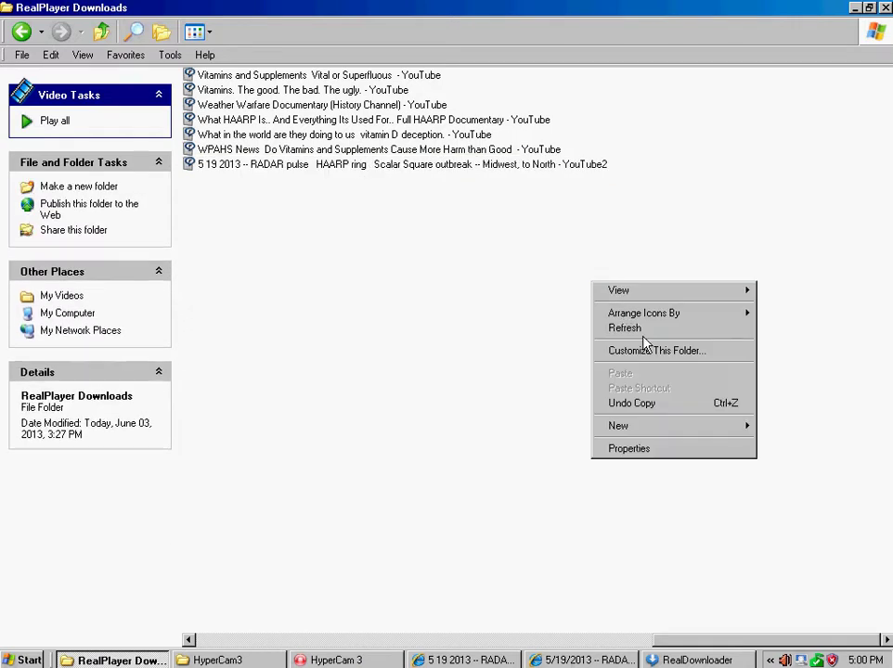
{"action": "left_click", "coordinate": [643, 332]}
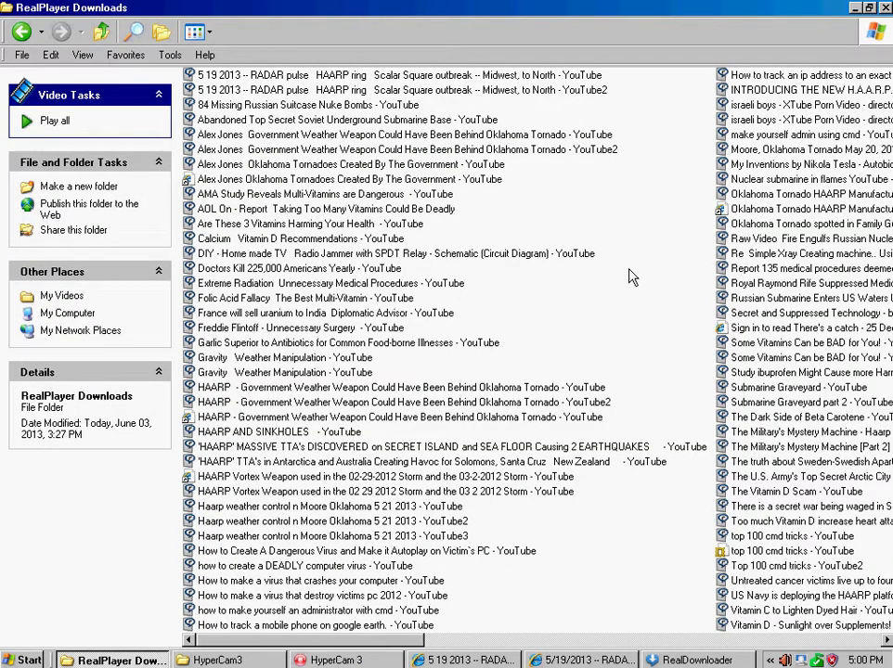
{"action": "left_click", "coordinate": [199, 33]}
{"action": "left_click", "coordinate": [214, 114]}
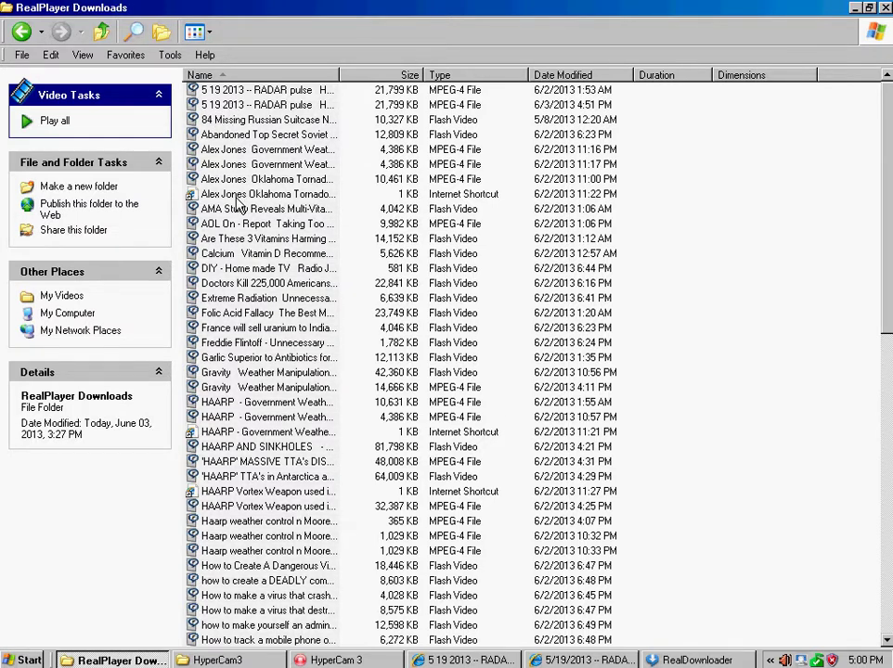
Sort the RealPlayer Downloads files by type and copy the "MPEG-4" type text from the HAARP Vortex Weapon video's properties.
{"action": "left_click", "coordinate": [470, 74]}
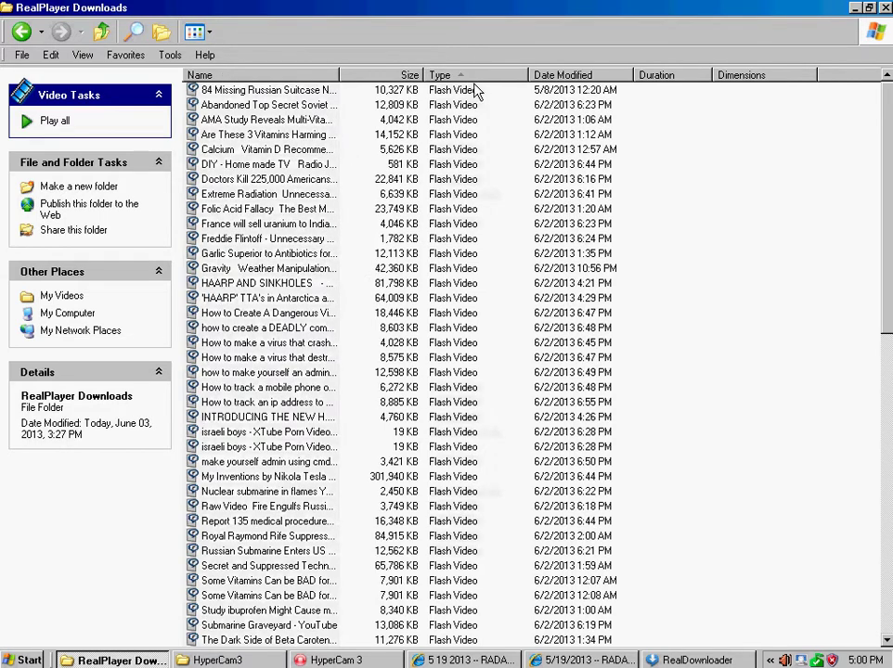
{"action": "scroll", "coordinate": [714, 104], "scroll_direction": "down", "scroll_amount": 15}
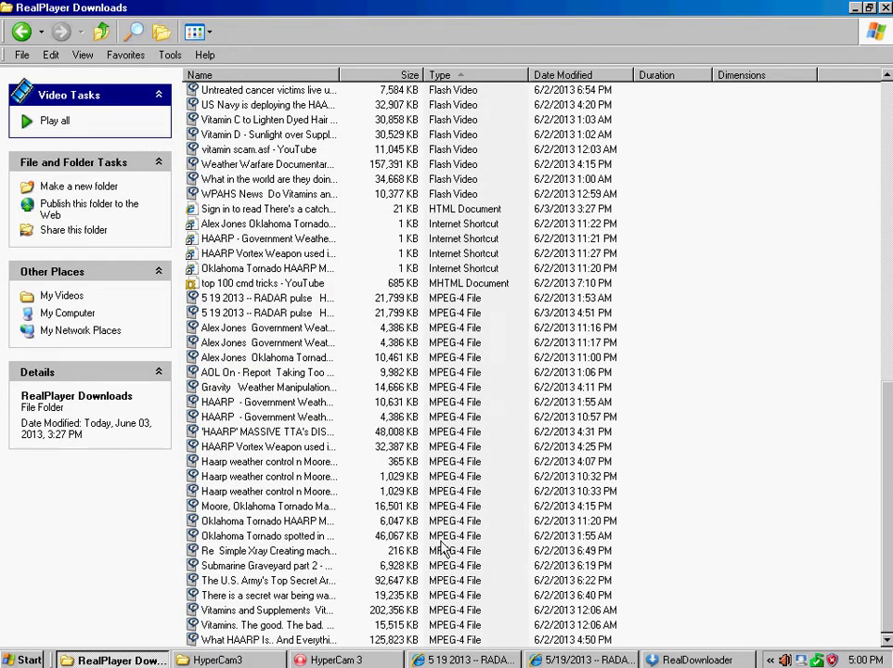
{"action": "right_click", "coordinate": [301, 448]}
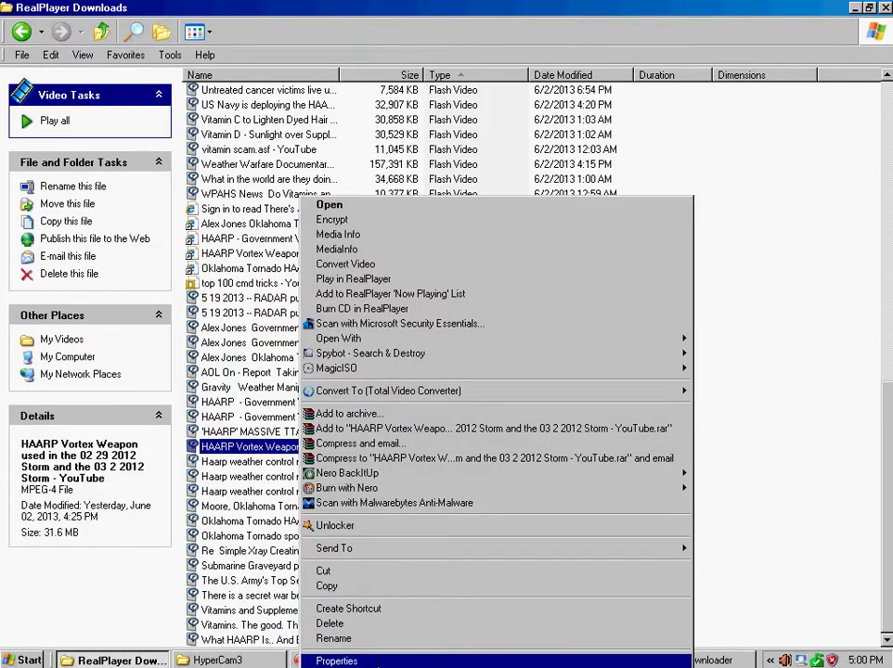
{"action": "left_click", "coordinate": [371, 661]}
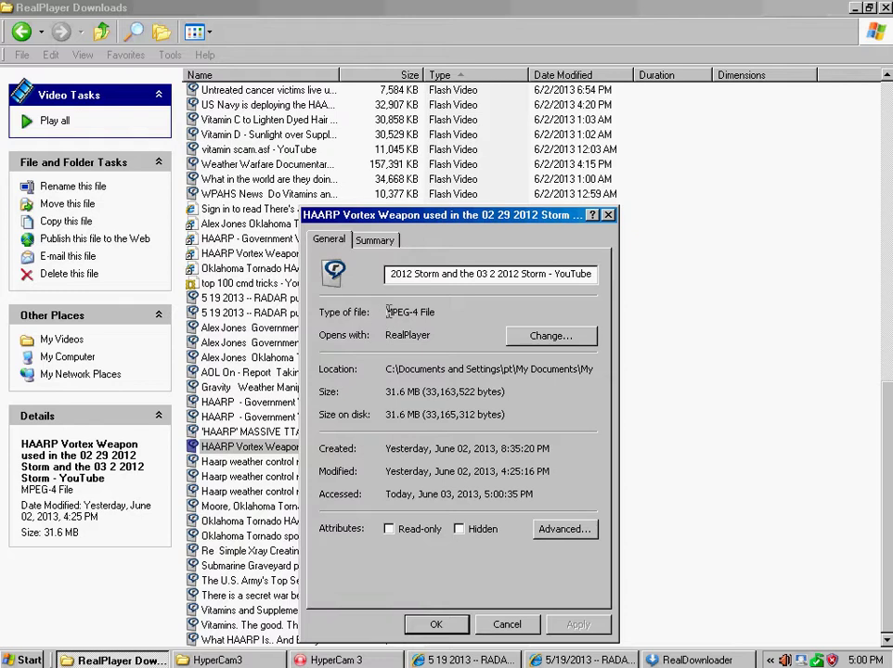
{"action": "left_click_drag", "start_coordinate": [388, 312], "coordinate": [408, 311]}
{"action": "right_click", "coordinate": [414, 316]}
{"action": "left_click", "coordinate": [443, 361]}
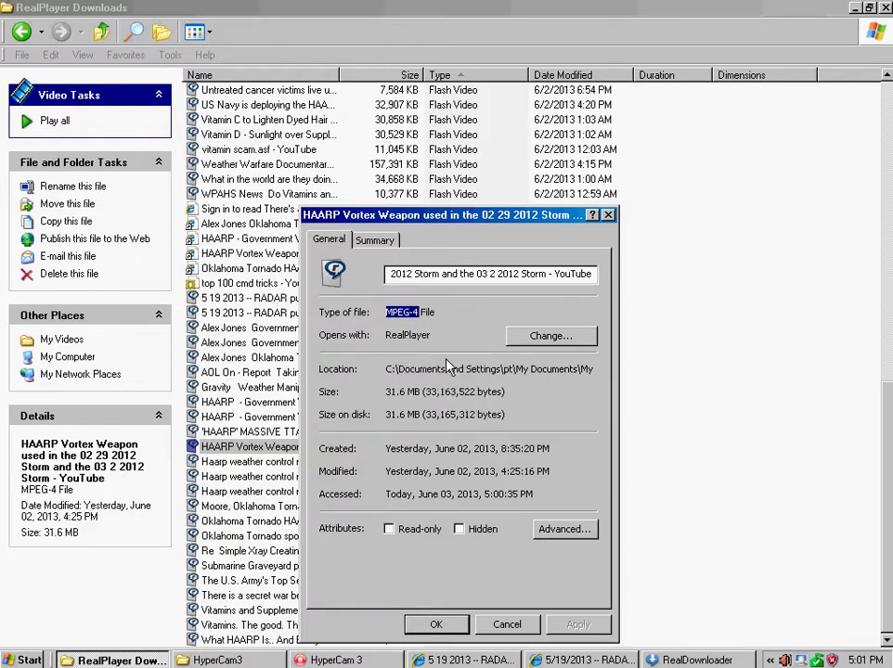
{"action": "left_click", "coordinate": [446, 628]}
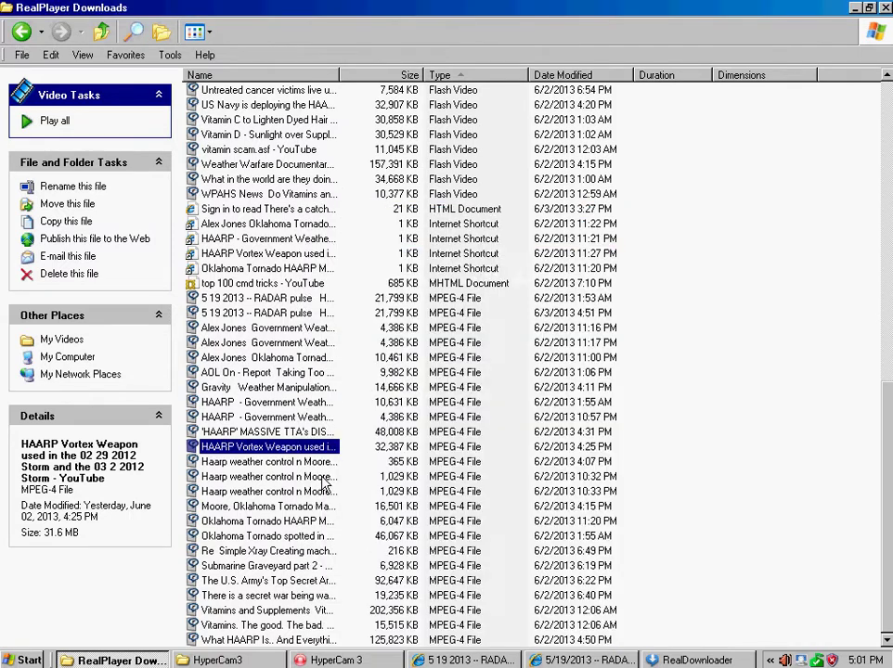
Set Windows Media Player as the program that opens MPEG-4 files, through the HAARP Vortex Weapon video's properties.
{"action": "right_click", "coordinate": [320, 453]}
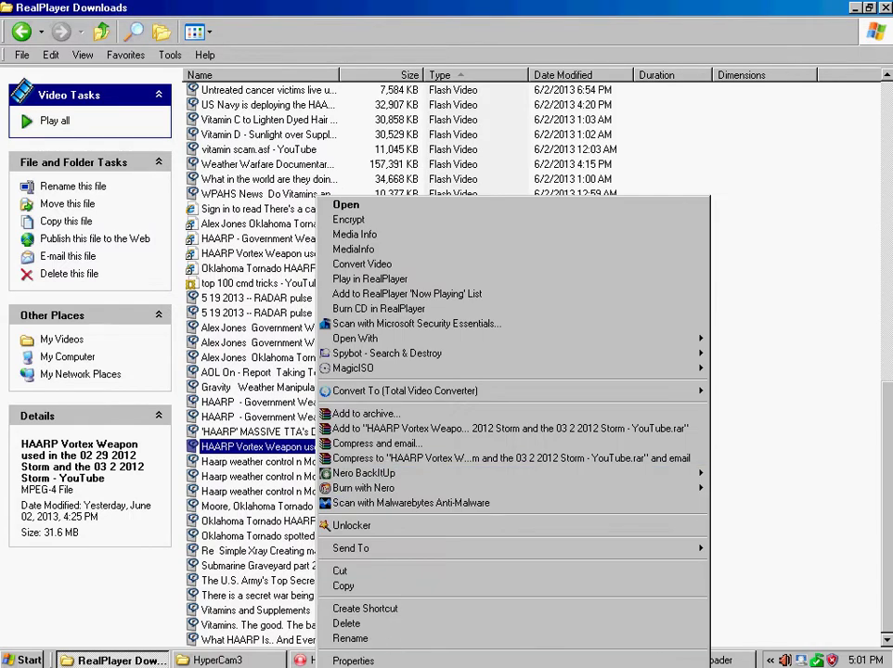
{"action": "left_click", "coordinate": [380, 659]}
{"action": "left_click", "coordinate": [533, 337]}
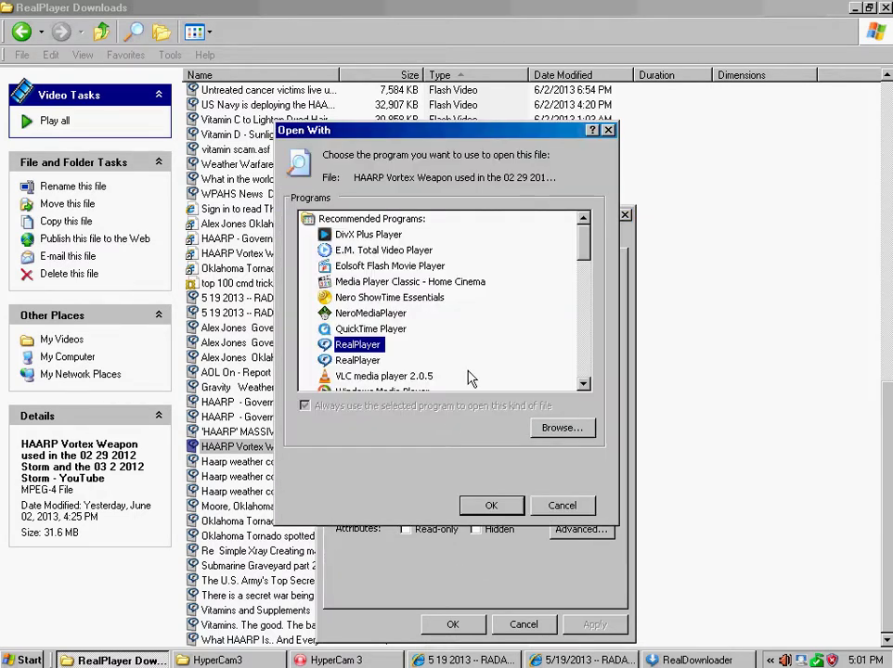
{"action": "scroll", "coordinate": [471, 375], "scroll_direction": "down", "scroll_amount": 2}
{"action": "left_click", "coordinate": [382, 297]}
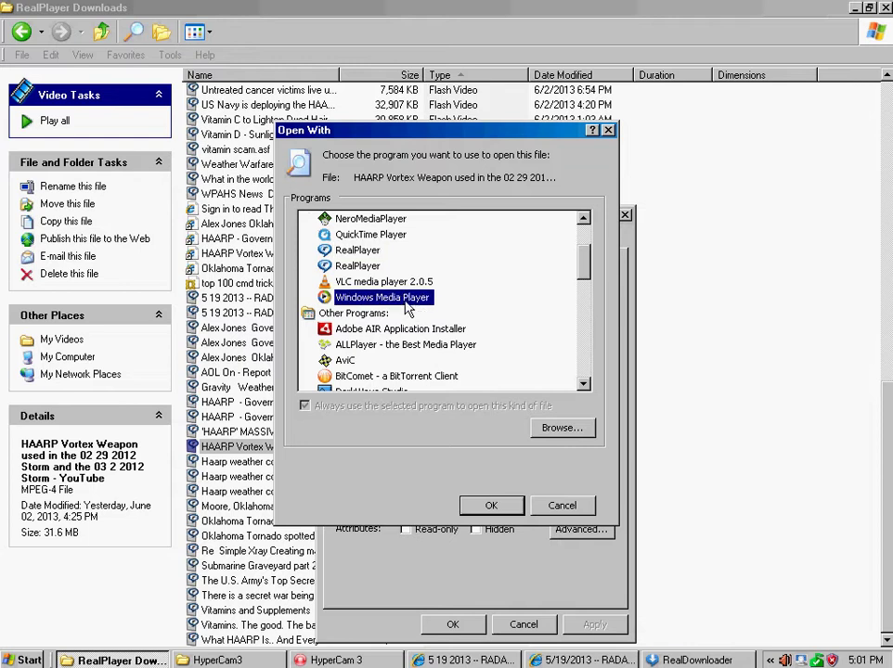
{"action": "left_click", "coordinate": [489, 504]}
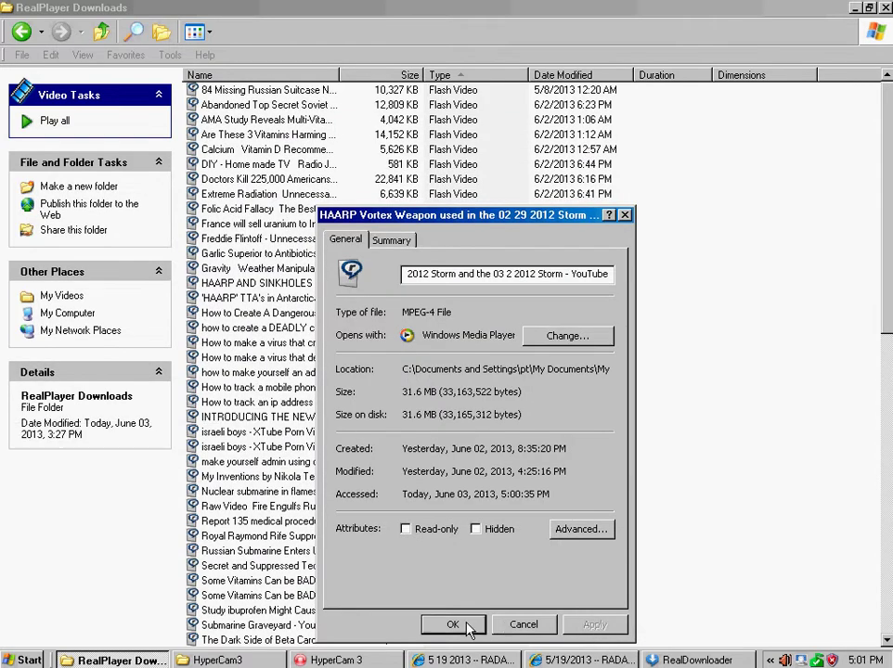
{"action": "left_click", "coordinate": [451, 624]}
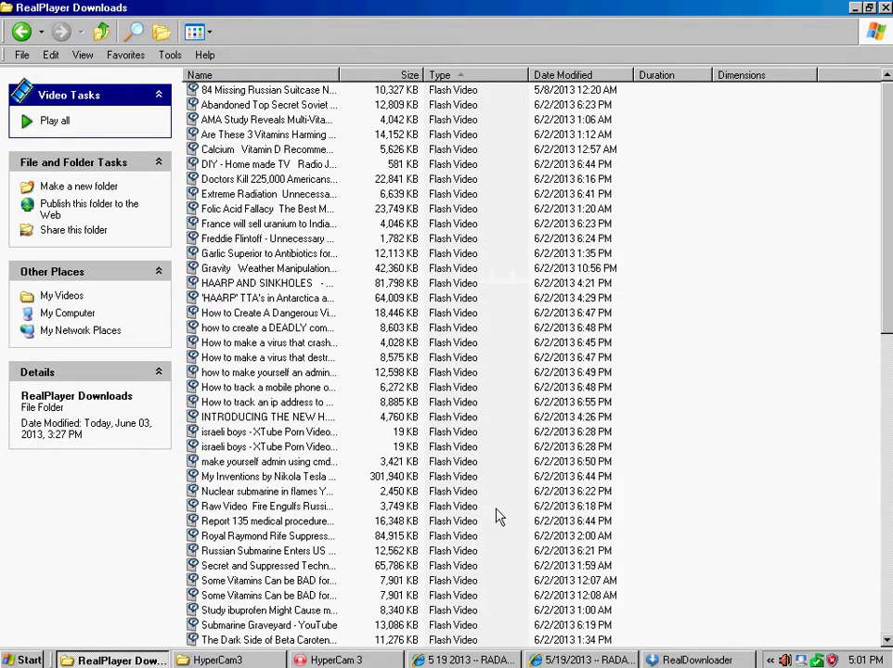
Try to play the "5 19 2013 -- RADAR pulse" video dated 6/2/2013 in Windows Media Player, and close the player.
{"action": "scroll", "coordinate": [889, 276], "scroll_direction": "down", "scroll_amount": 2}
{"action": "scroll", "coordinate": [889, 277], "scroll_direction": "down", "scroll_amount": 7}
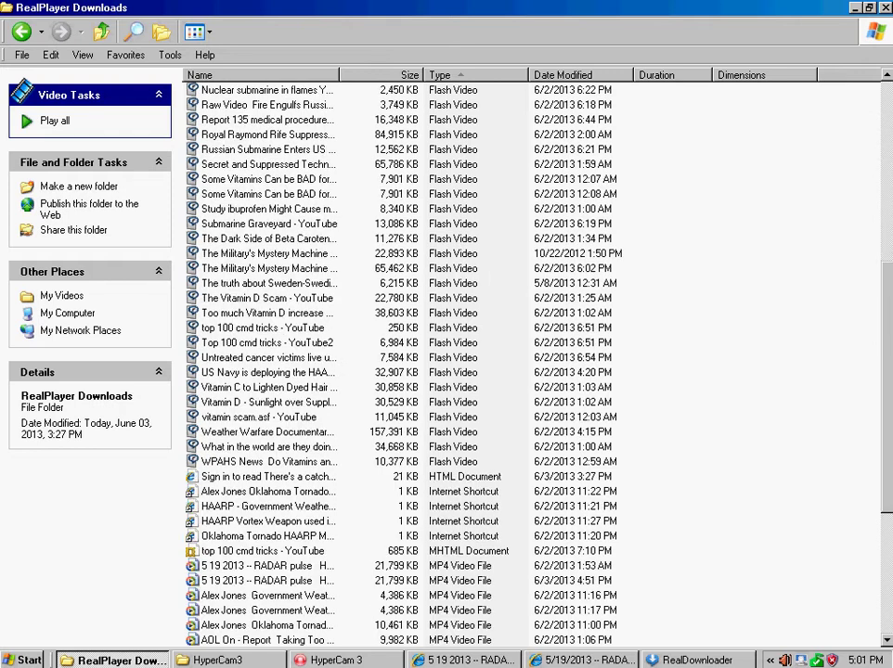
{"action": "scroll", "coordinate": [889, 277], "scroll_direction": "down", "scroll_amount": 4}
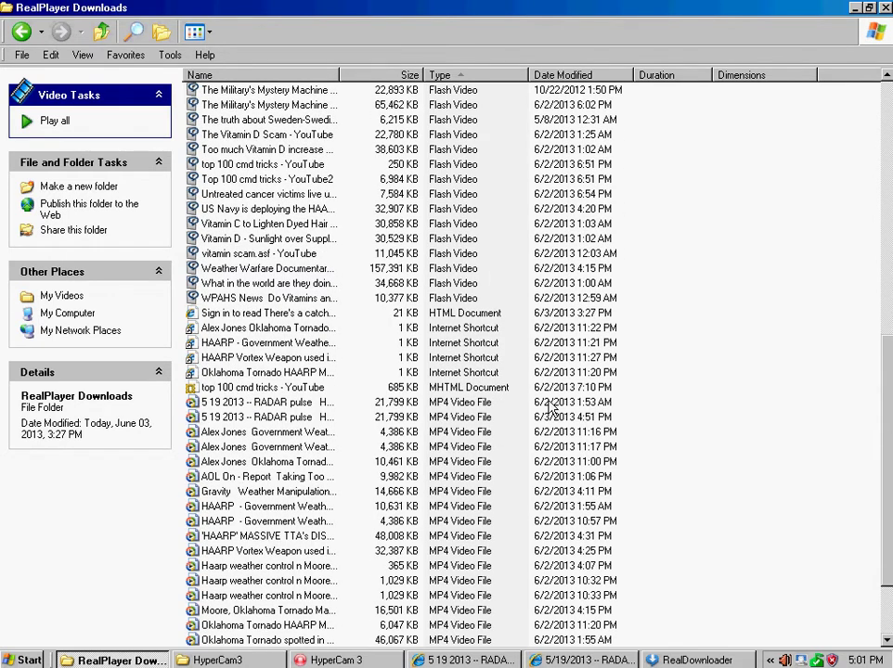
{"action": "left_click", "coordinate": [284, 404]}
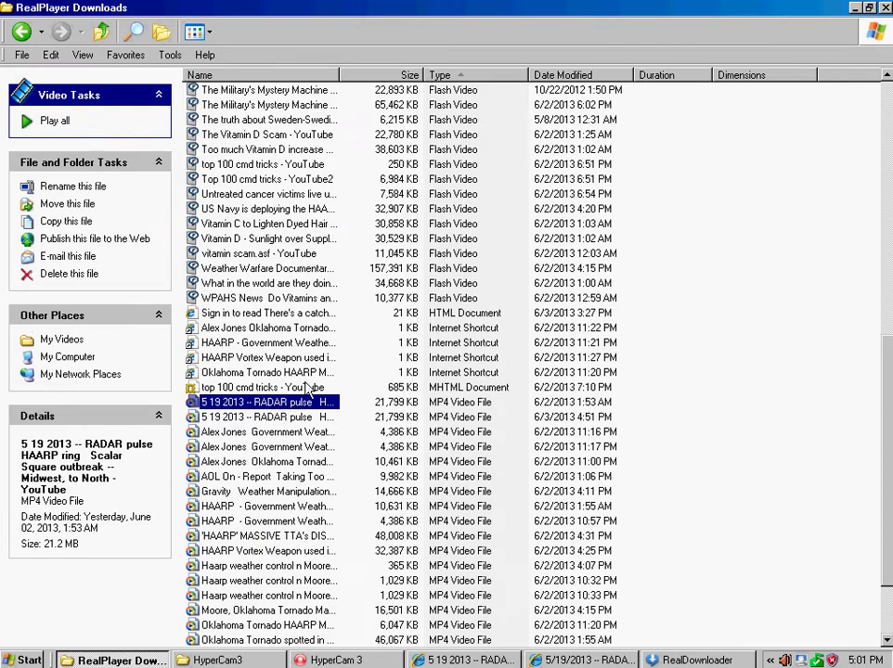
{"action": "key", "text": "Return"}
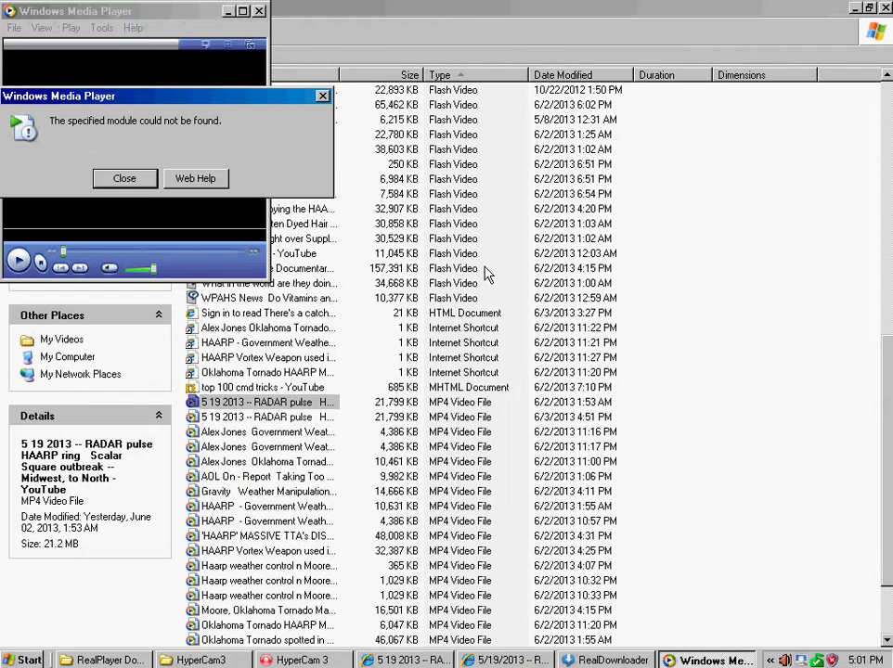
{"action": "left_click", "coordinate": [125, 179]}
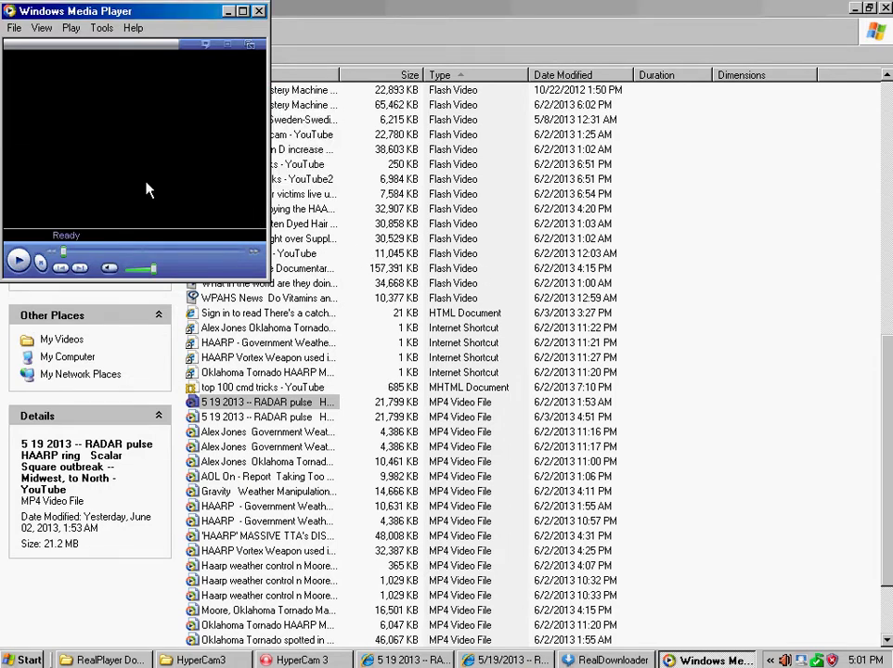
{"action": "left_click", "coordinate": [258, 11]}
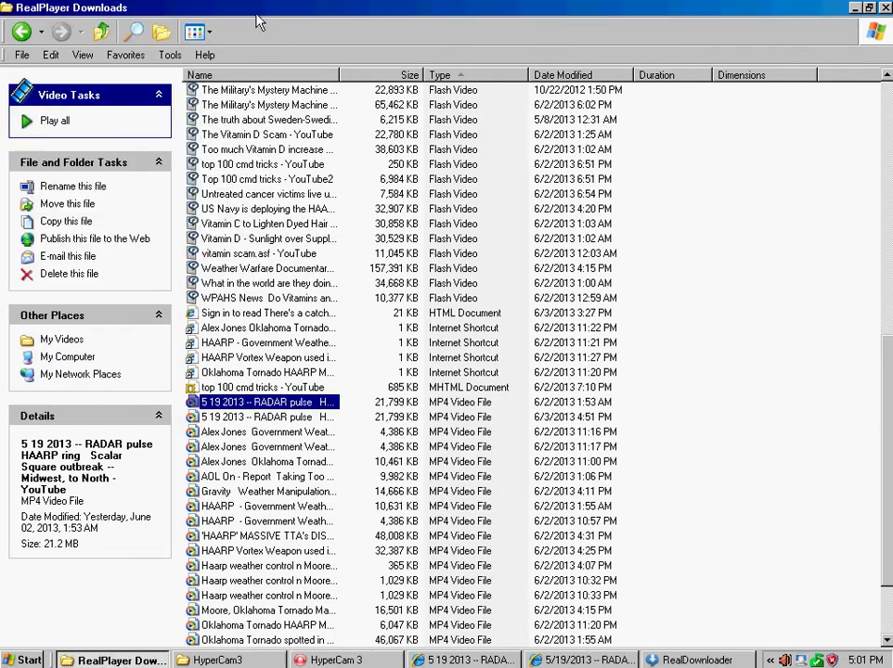
Restore the RealPlayer Downloads window to its smaller size, move it fully into view, and bring up the HyperCam 3 window's options.
{"action": "double_click", "coordinate": [260, 7]}
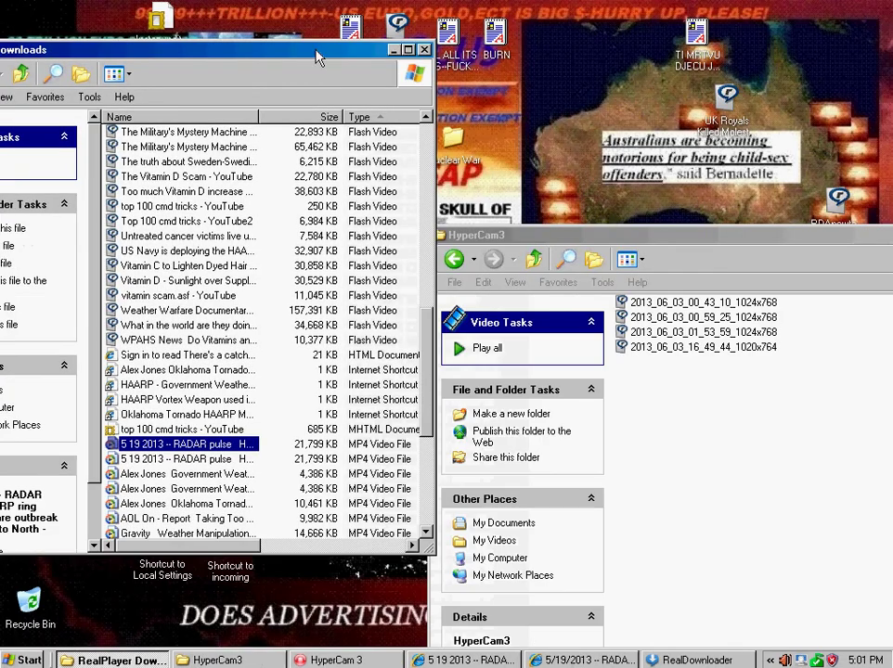
{"action": "left_click_drag", "start_coordinate": [319, 54], "coordinate": [499, 16]}
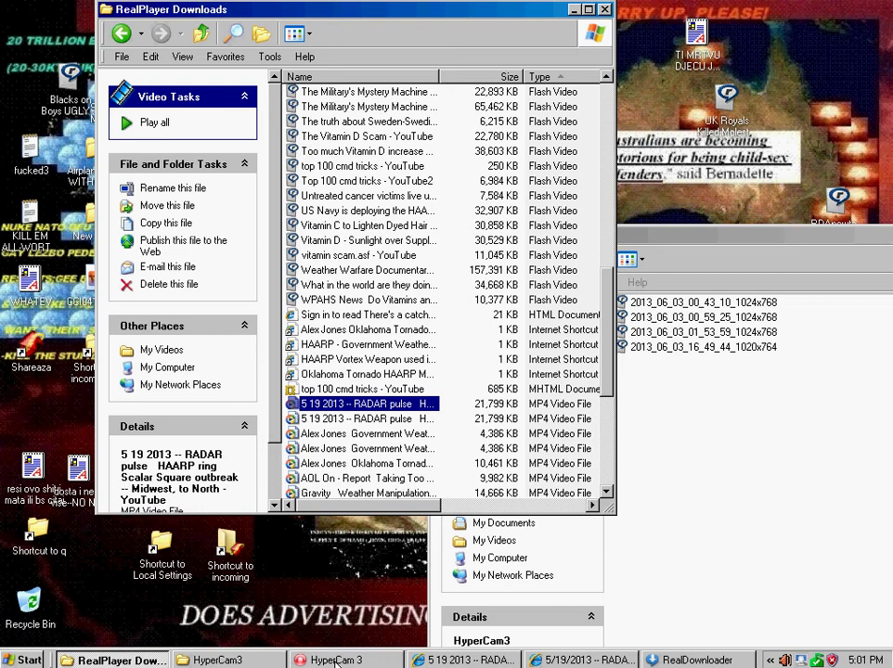
{"action": "right_click", "coordinate": [336, 660]}
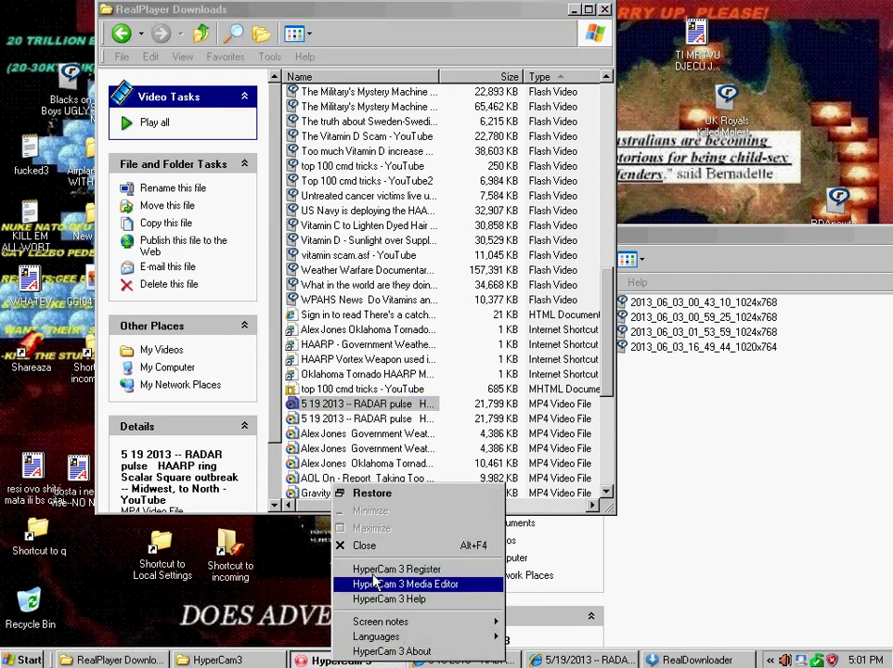